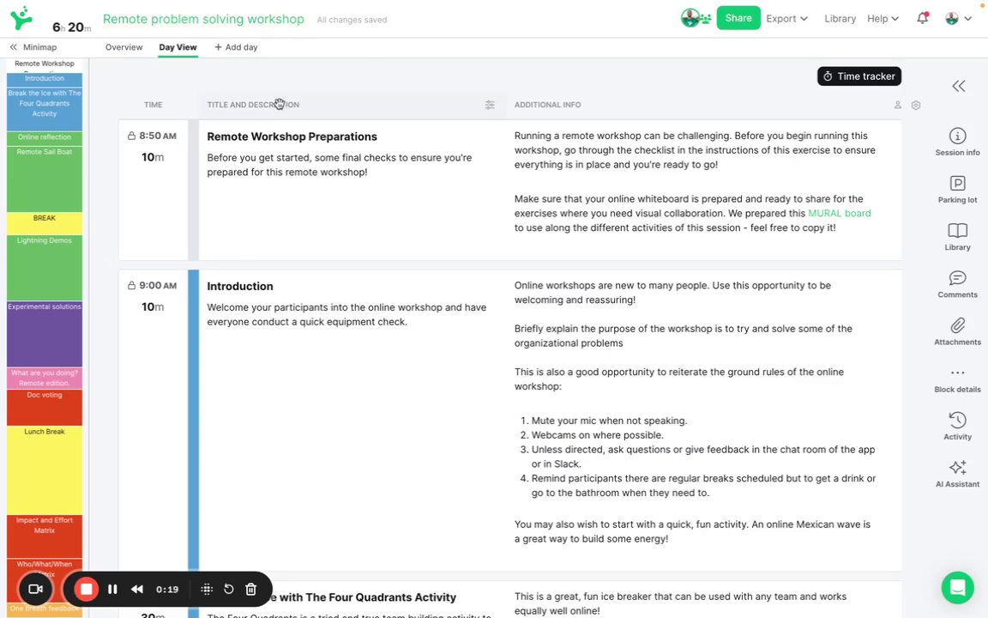
# Step: Add a second day to the workshop and set Day 2's start time to 9:00 AM
pyautogui.click(233, 50)
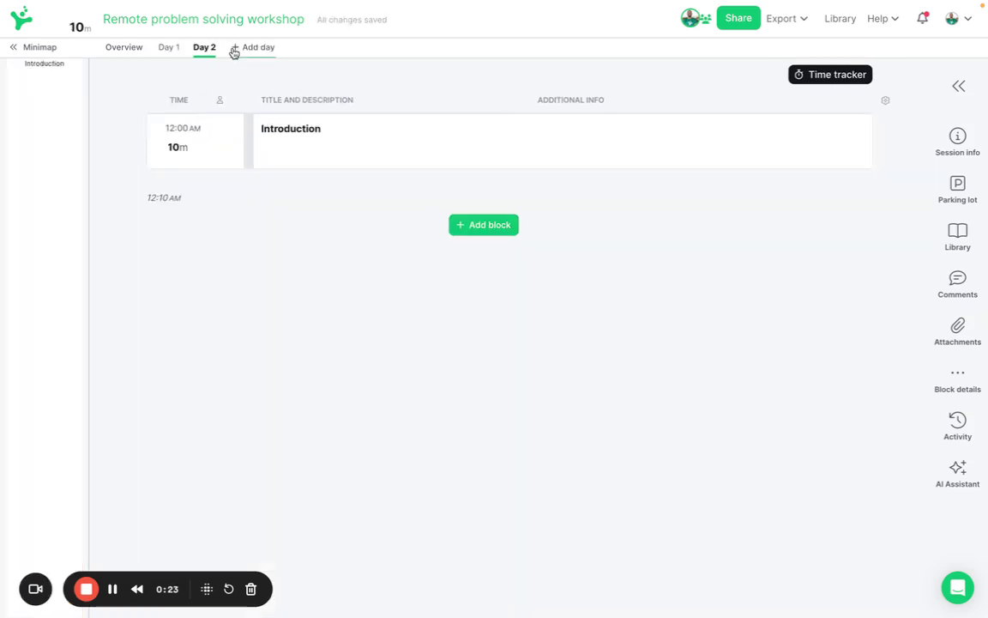
pyautogui.click(125, 52)
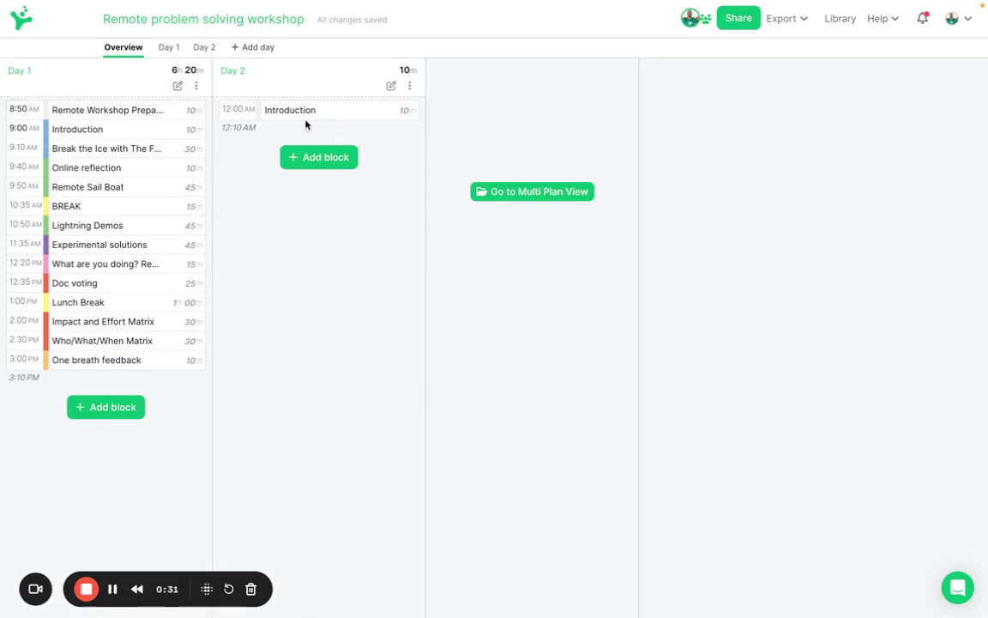
pyautogui.click(235, 115)
pyautogui.write('0900')
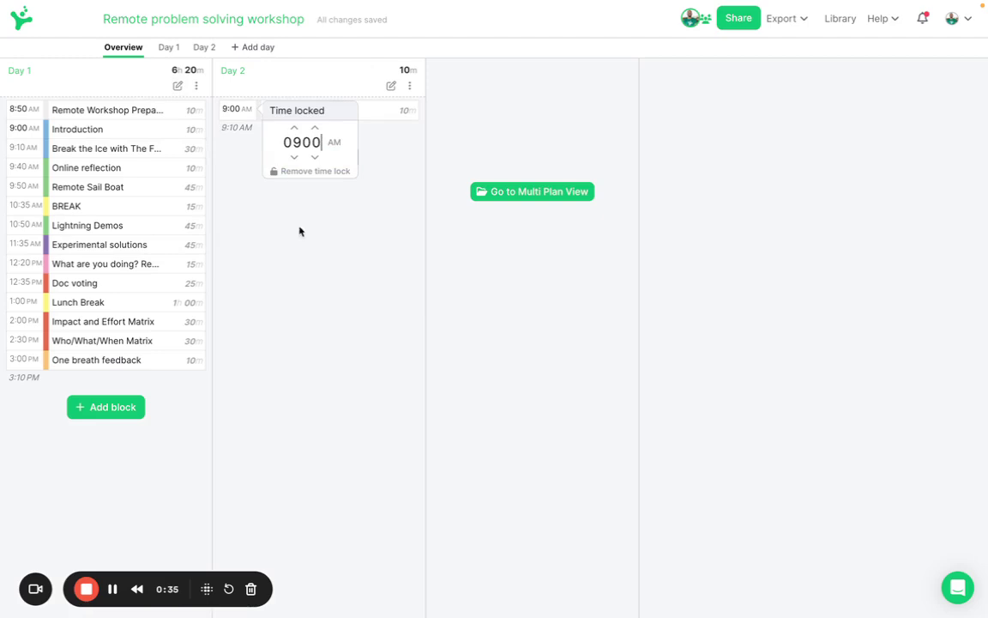
pyautogui.click(315, 281)
# Step: Add a plain block named 'Warm-up activity' to Day 2 after the Introduction
pyautogui.click(334, 167)
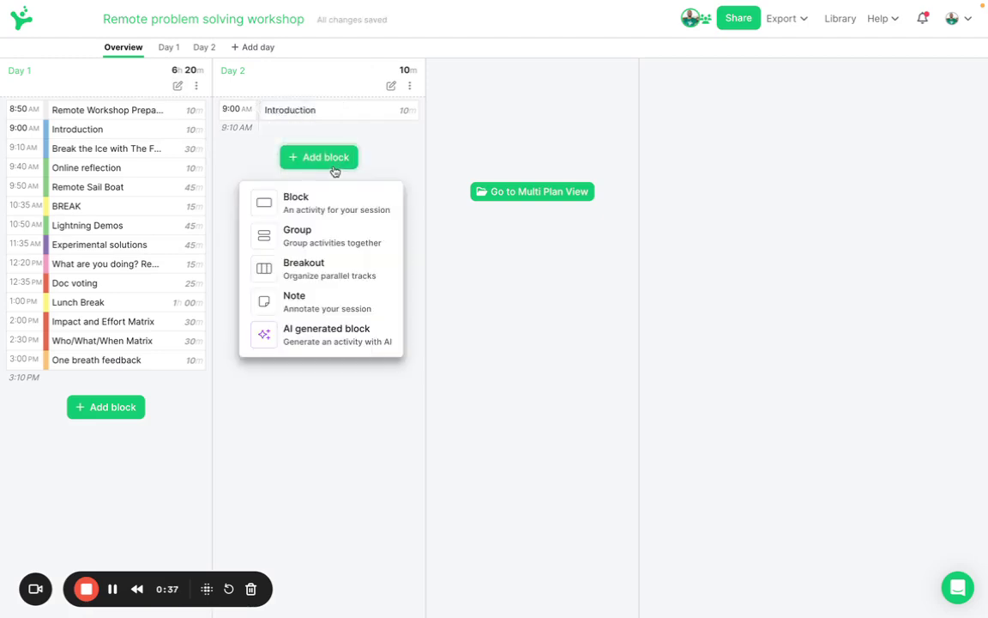
pyautogui.moveTo(314, 225); pyautogui.dragTo(337, 199)
pyautogui.click(296, 126)
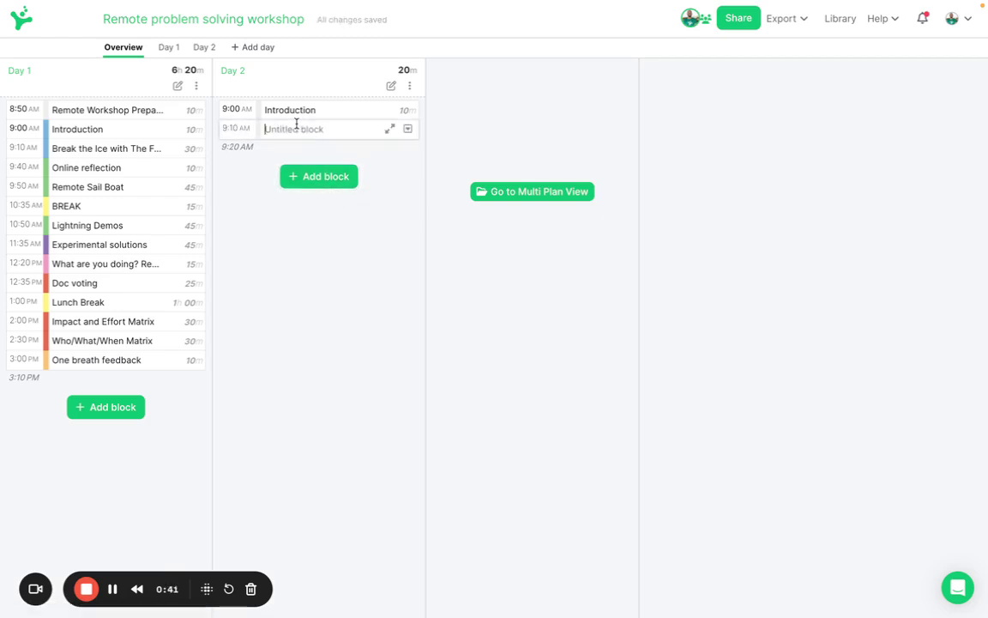
pyautogui.write('Warm-up activity')
pyautogui.click(314, 341)
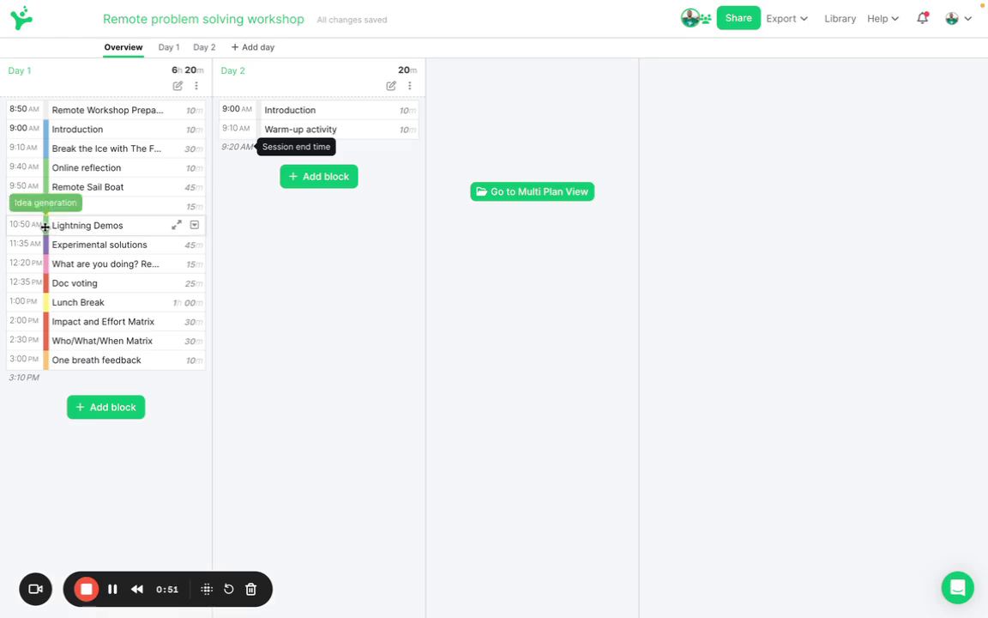
# Step: Move Lightning Demos and the What are you doing? energizer from Day 1 into Day 2, ending 10:20 AM
pyautogui.moveTo(45, 226); pyautogui.dragTo(267, 170)
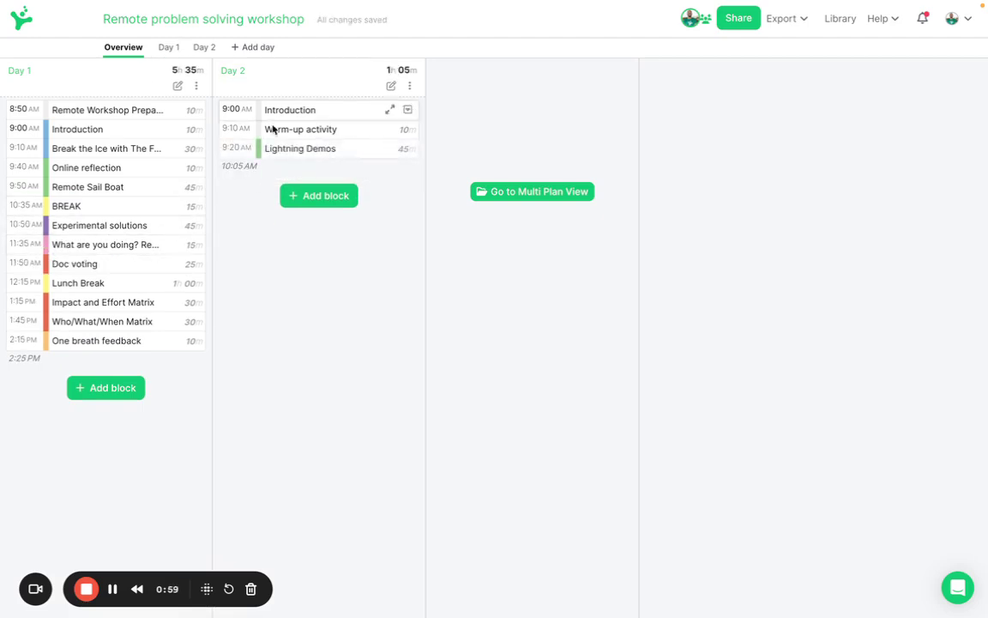
pyautogui.moveTo(46, 245); pyautogui.dragTo(258, 172)
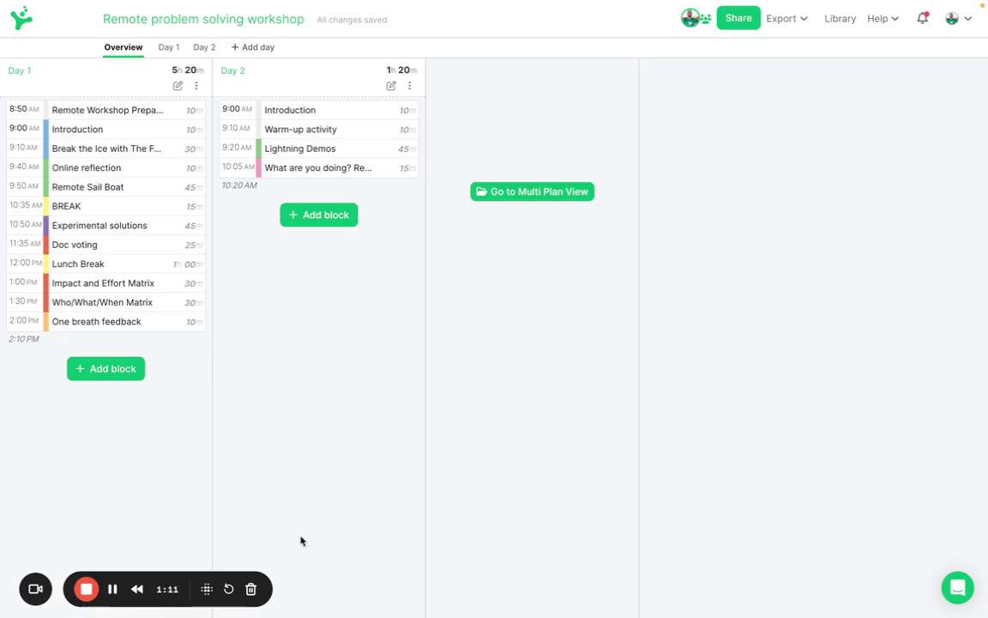
# Step: Open the Team Dynamics workshop alongside and copy its Team Dynamics group to Day 2 at 10:20 AM
pyautogui.click(515, 190)
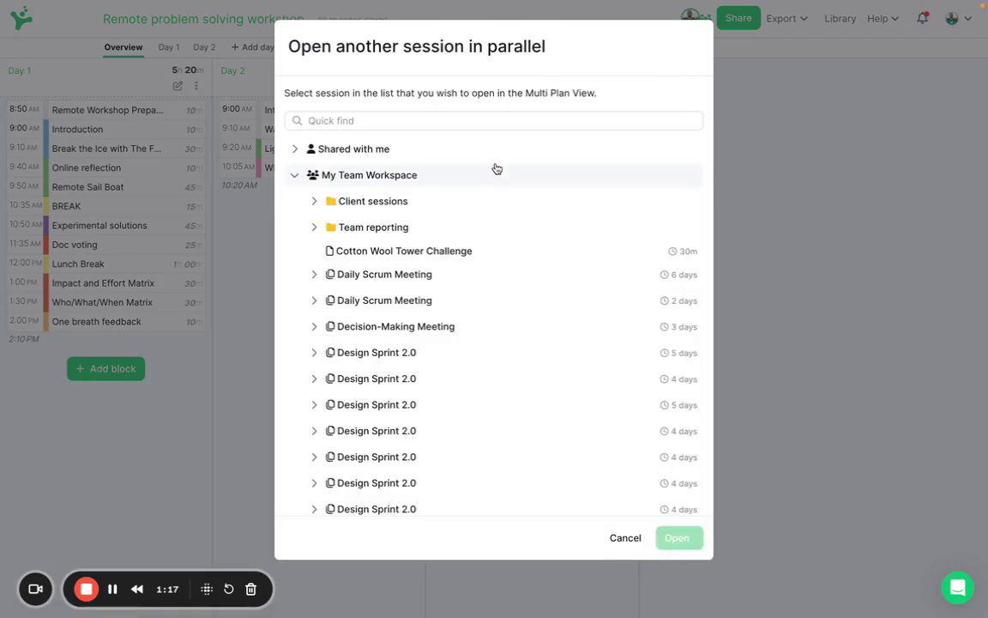
pyautogui.click(479, 121)
pyautogui.write('Team Dynamics')
pyautogui.click(427, 174)
pyautogui.doubleClick(426, 175)
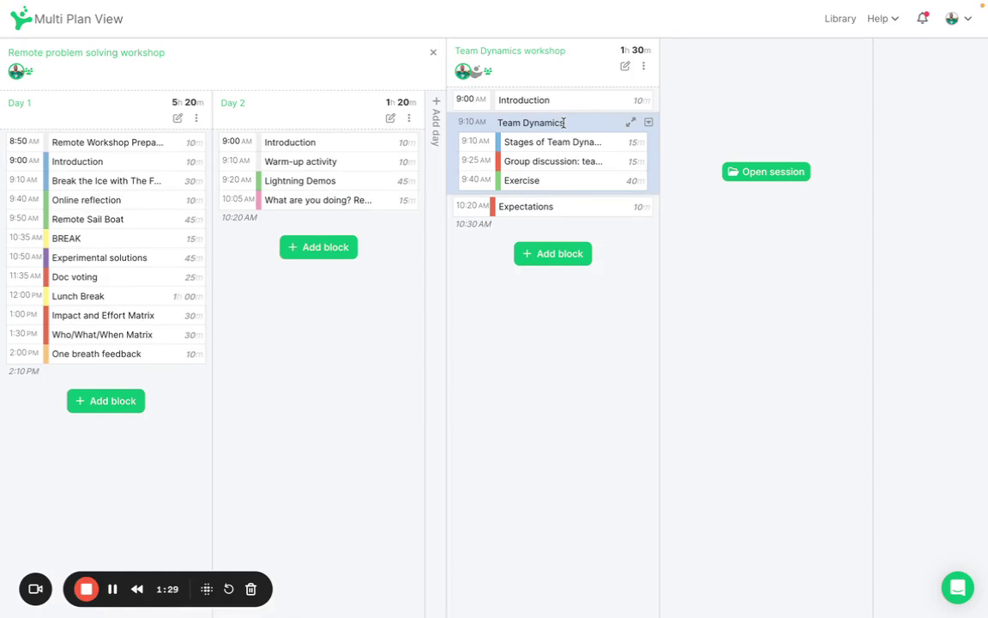
pyautogui.moveTo(561, 123); pyautogui.dragTo(397, 214)
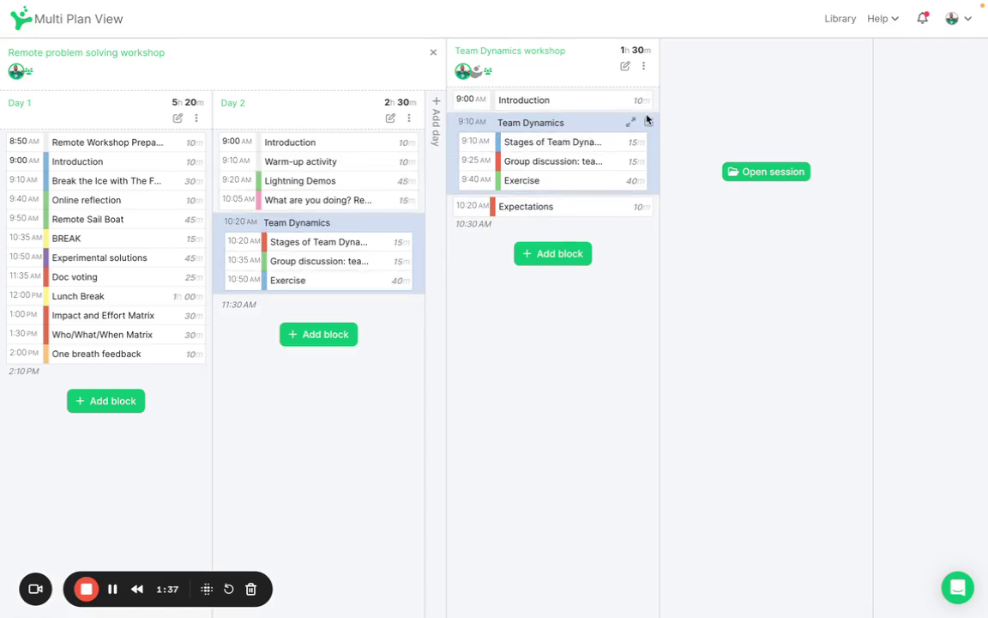
# Step: Close the Team Dynamics workshop and place its group above Lightning Demos, running 9:20–10:30 AM
pyautogui.click(644, 67)
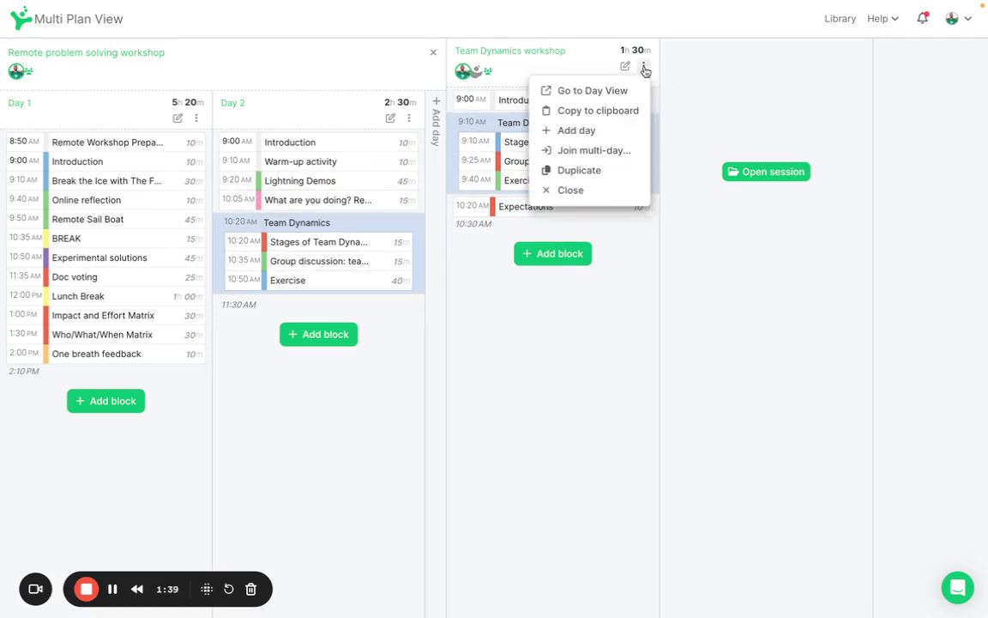
pyautogui.click(604, 199)
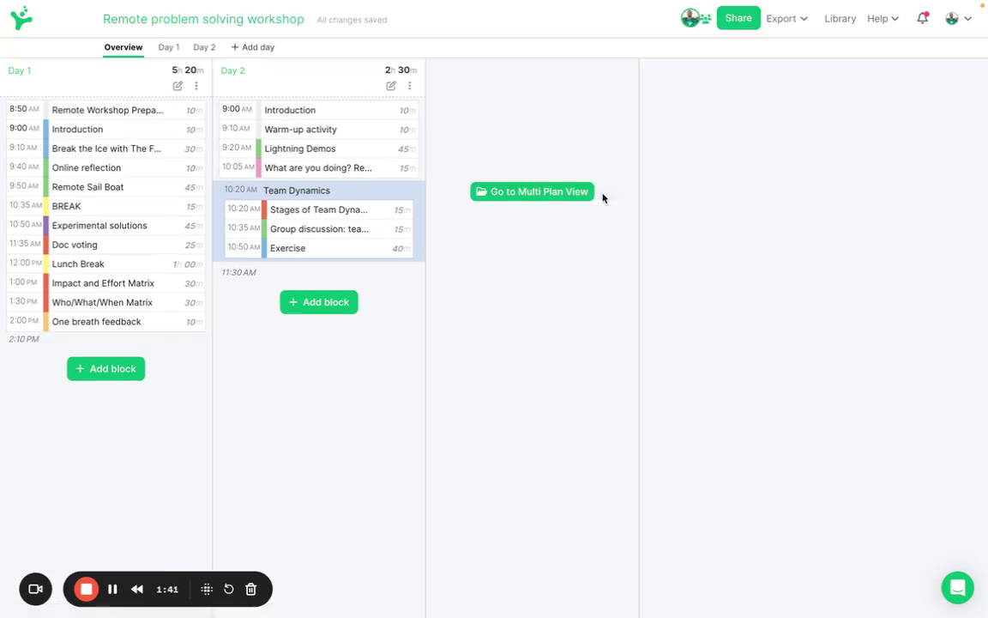
pyautogui.click(205, 49)
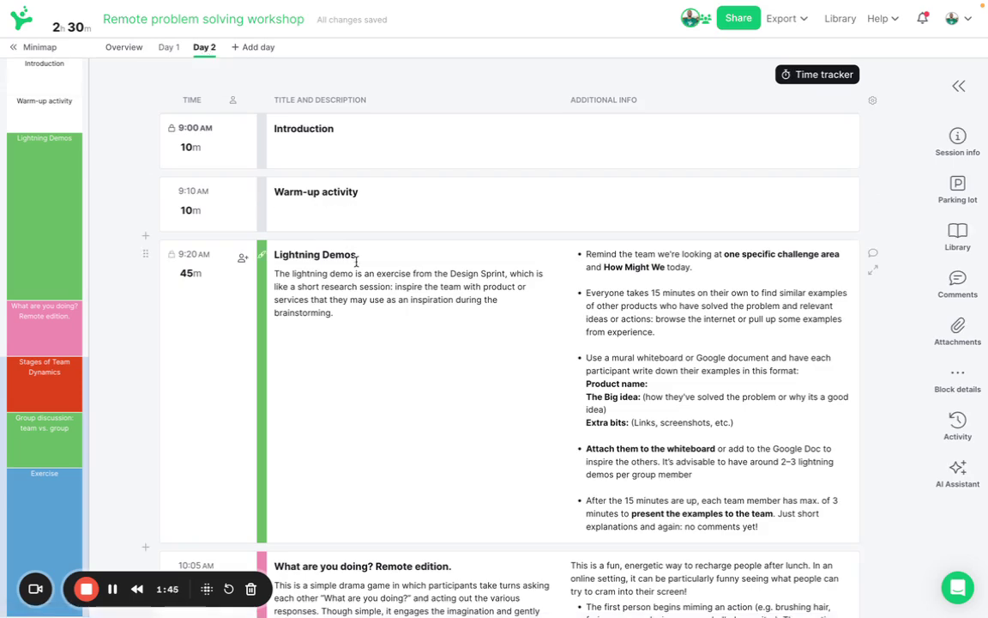
pyautogui.scroll(-6, 357, 264)
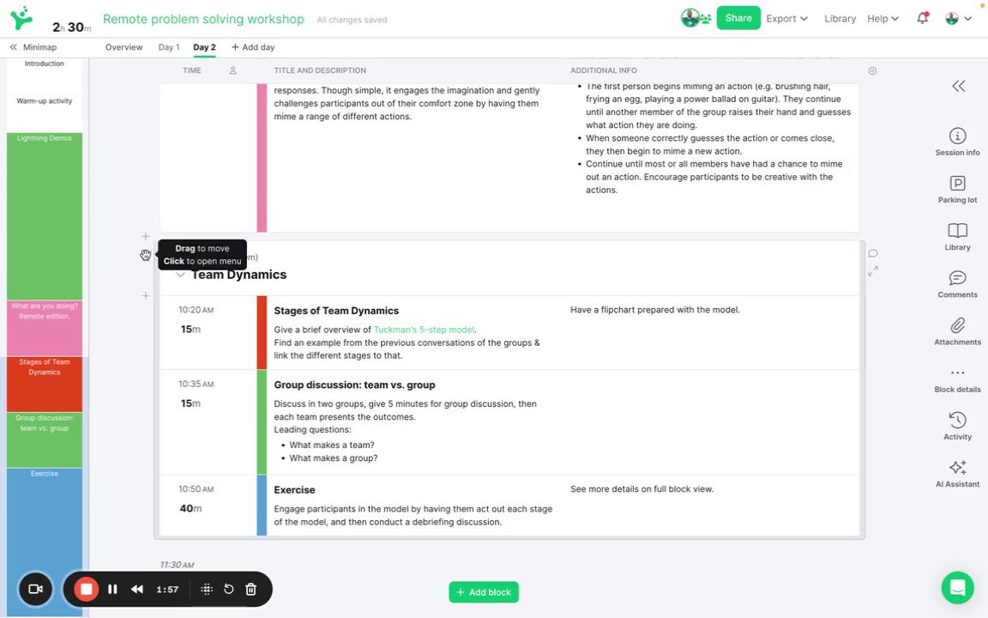
pyautogui.moveTo(145, 255); pyautogui.dragTo(185, 240)
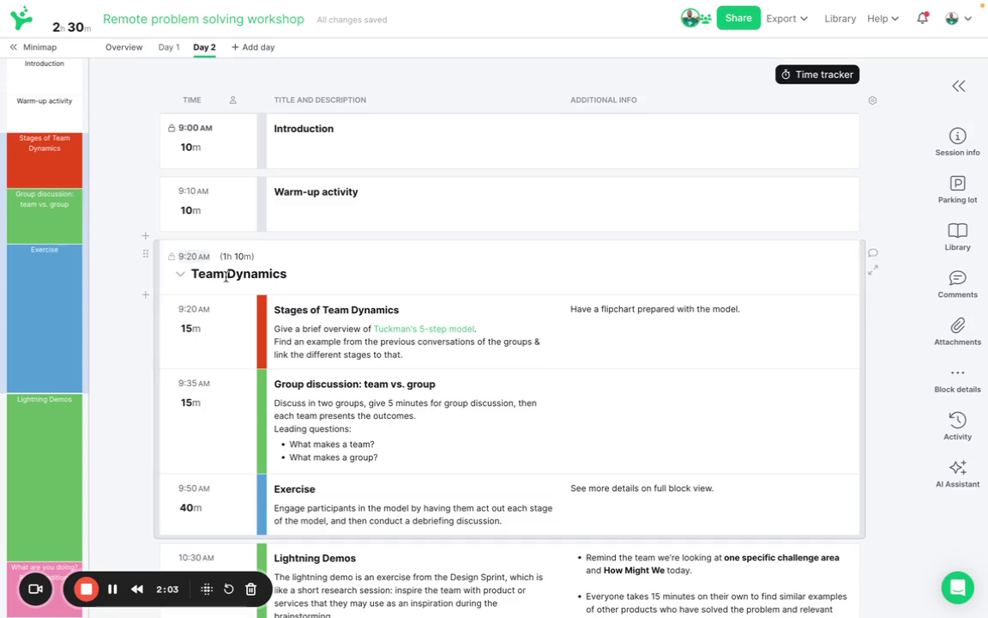
pyautogui.scroll(-6, 307, 371)
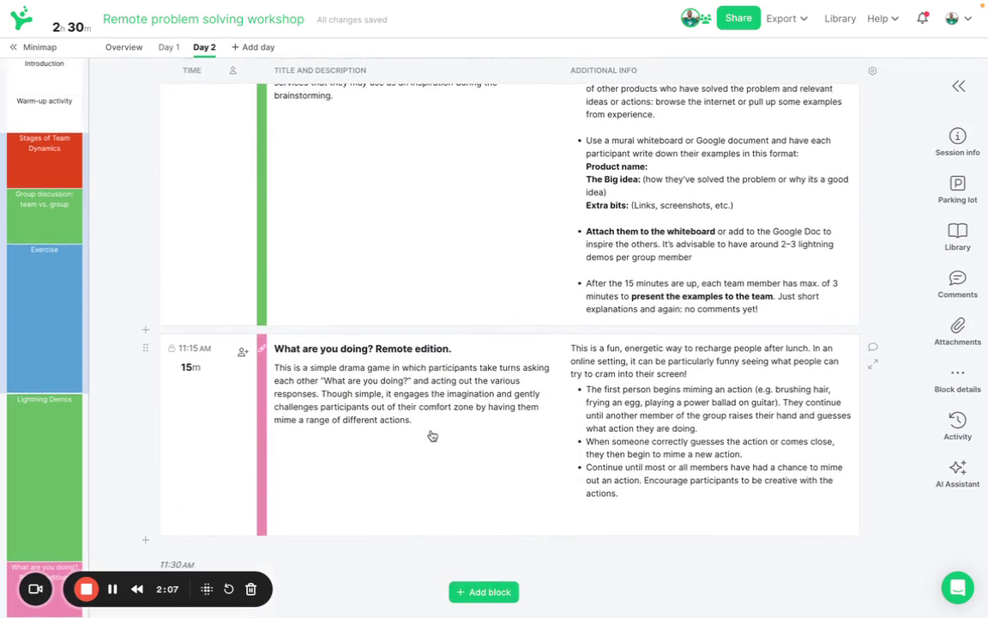
# Step: Create a 10:30 AM breakout: What are you doing? Remote edition in Room 1, Lightning Demos in Room 2
pyautogui.click(502, 592)
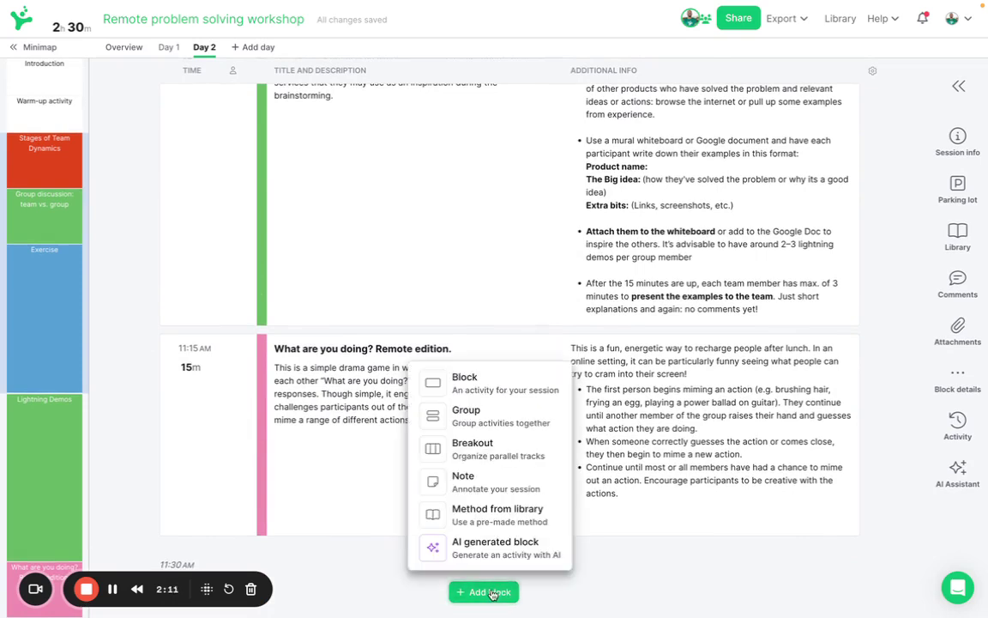
pyautogui.click(463, 448)
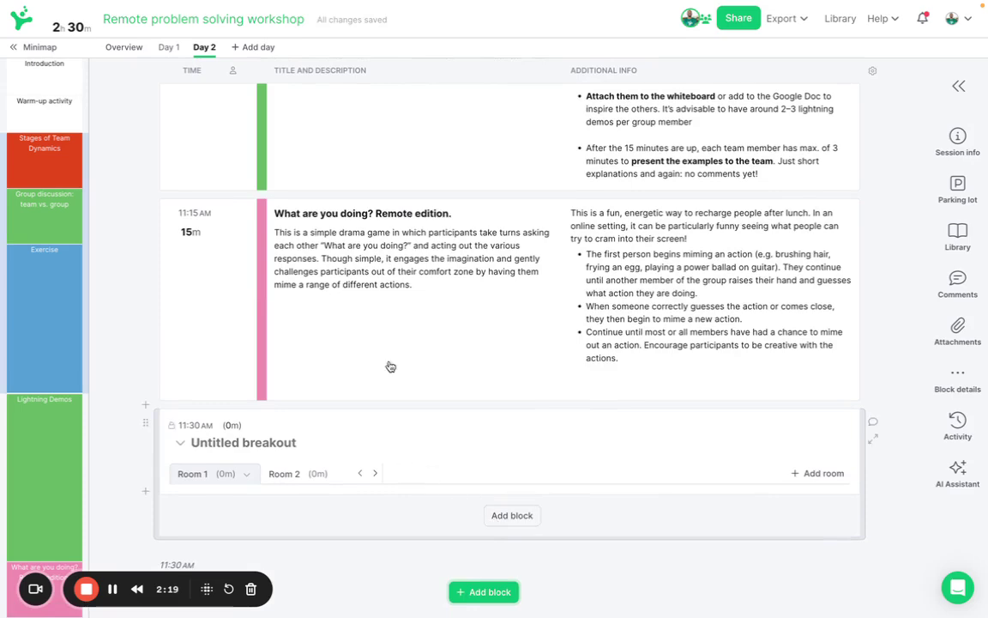
pyautogui.moveTo(243, 227); pyautogui.dragTo(355, 505)
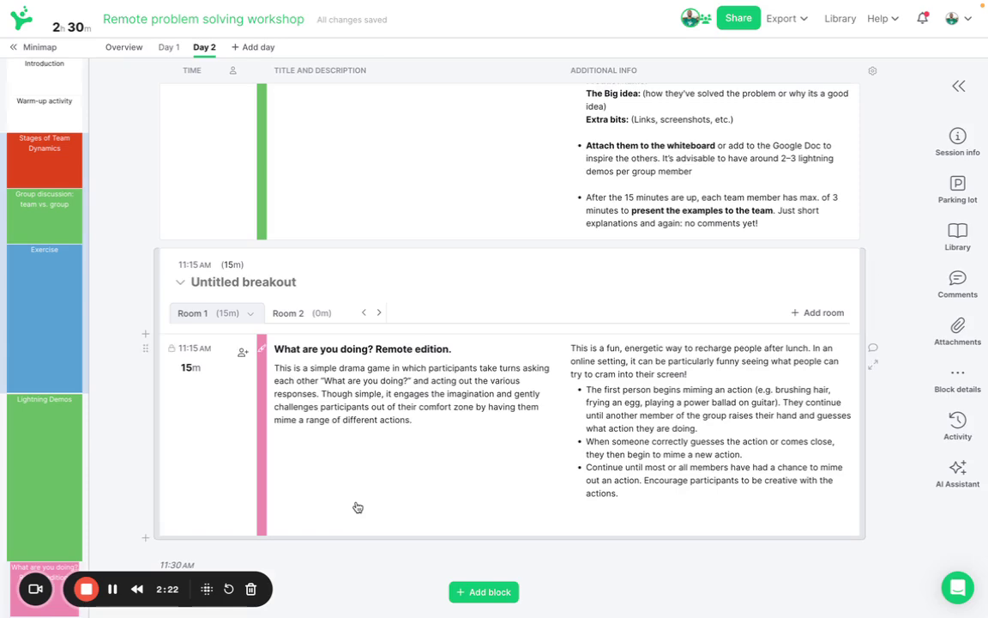
pyautogui.click(302, 314)
pyautogui.moveTo(243, 114); pyautogui.dragTo(360, 502)
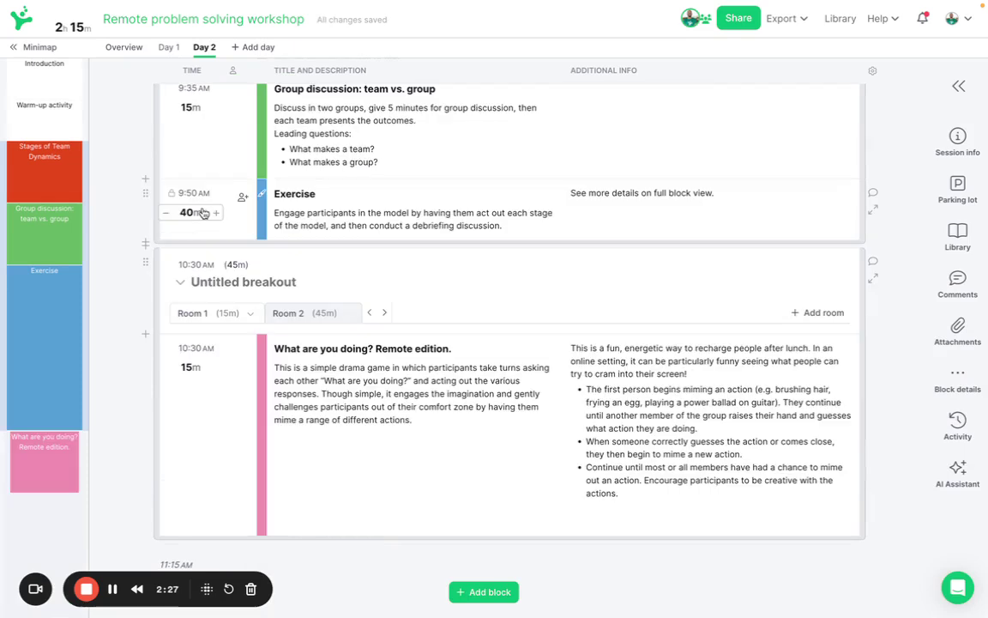
pyautogui.click(304, 317)
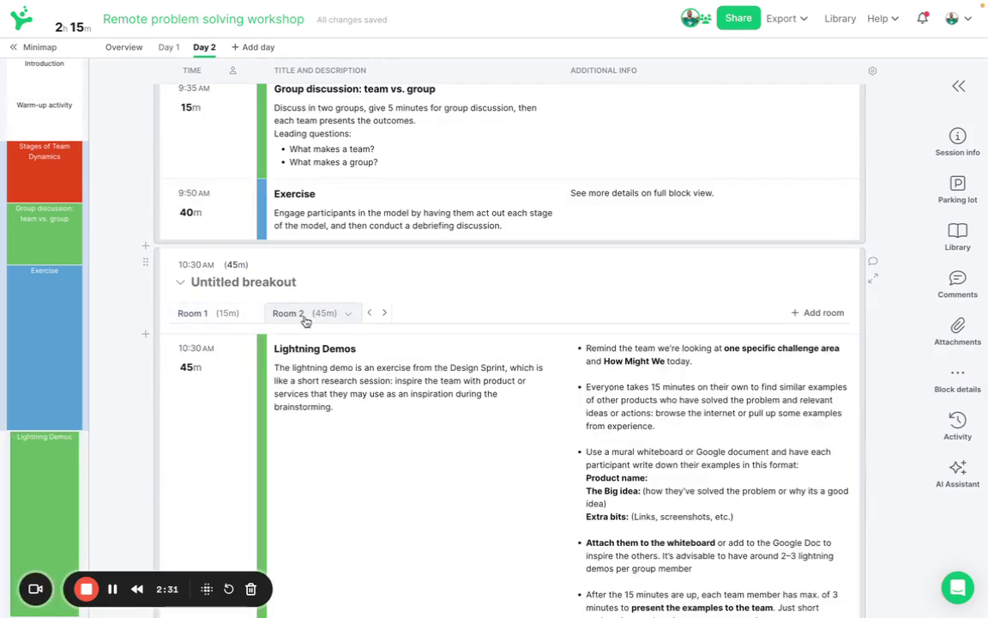
pyautogui.scroll(-1, 419, 426)
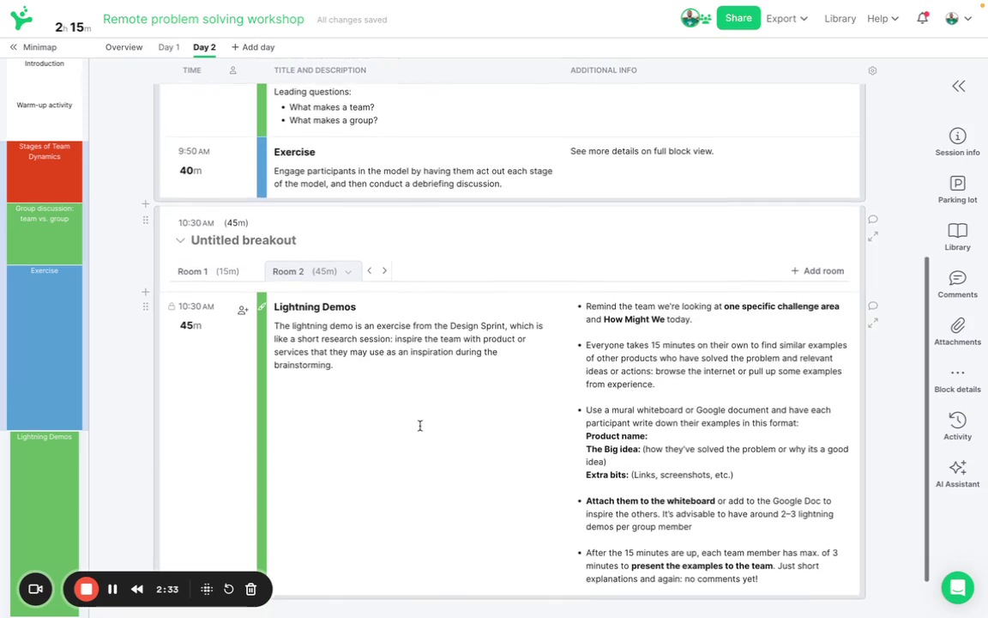
pyautogui.scroll(-2, 419, 427)
# Step: Append an empty Note block below the Day 2 breakout
pyautogui.click(481, 592)
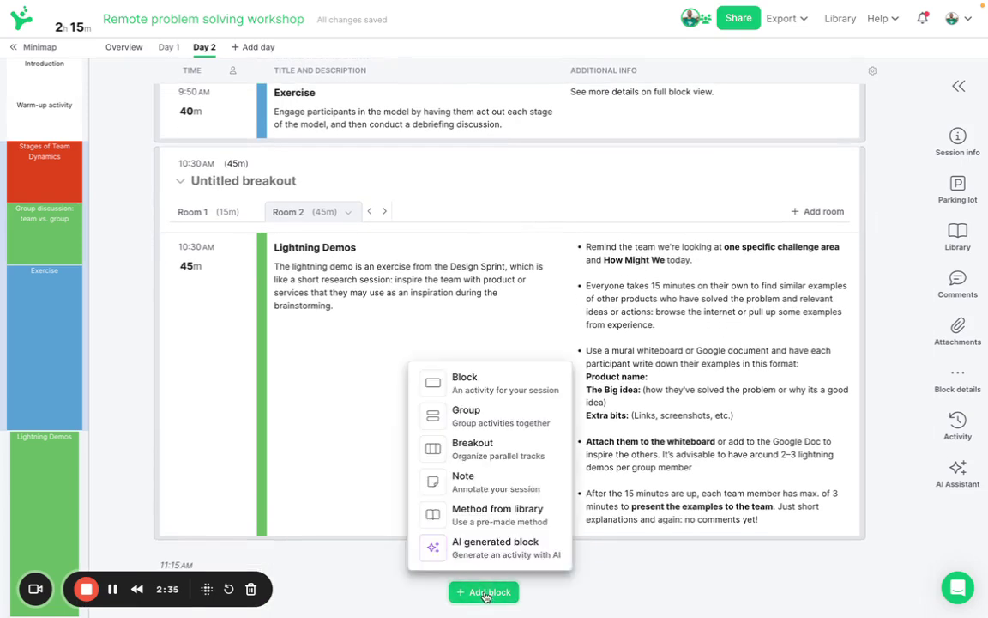
pyautogui.click(506, 493)
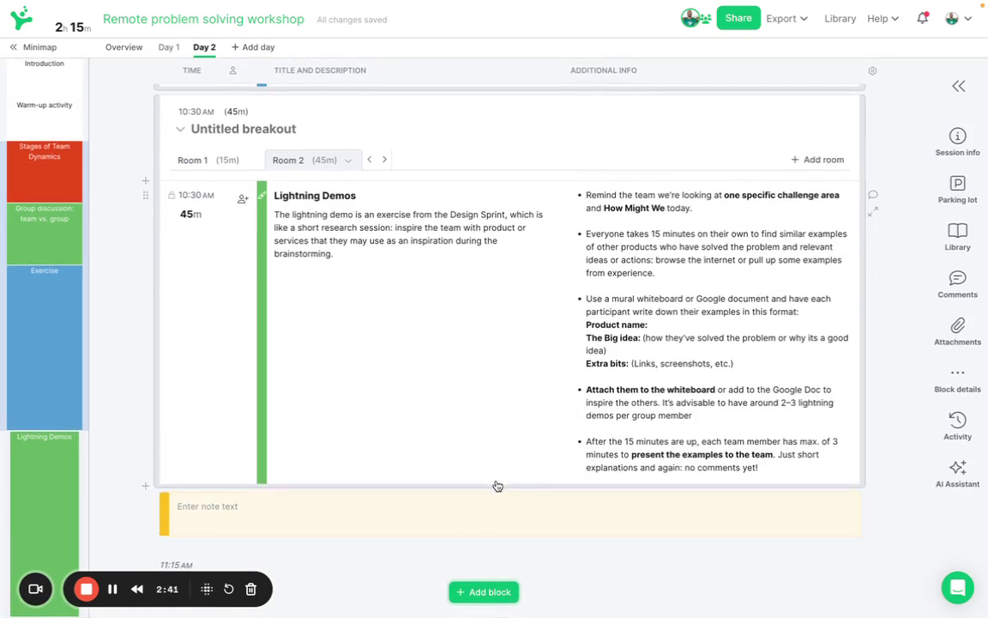
pyautogui.moveTo(532, 490); pyautogui.dragTo(562, 494)
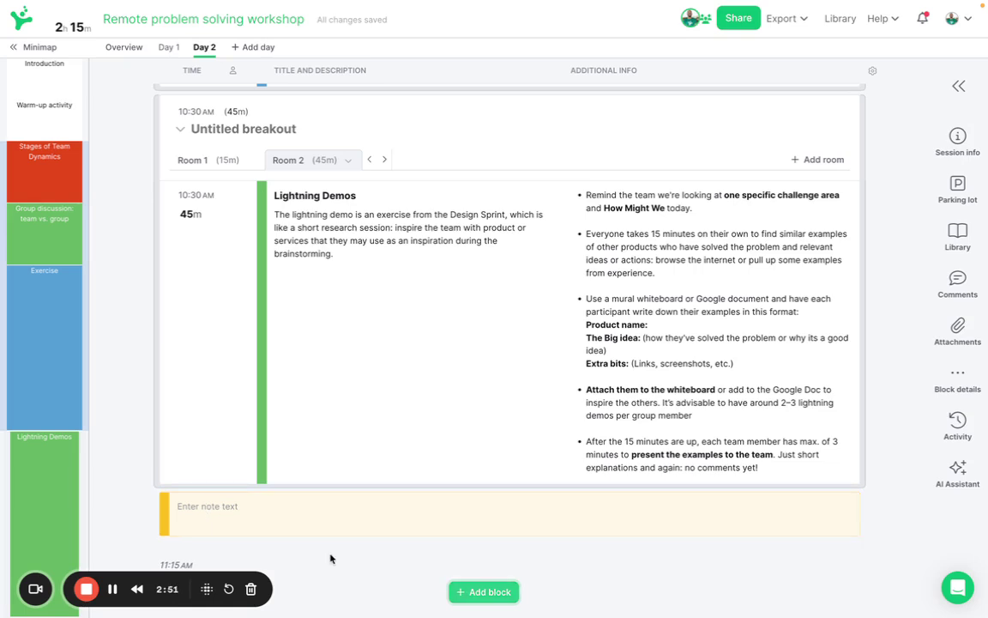
# Step: Share the plan with the collaborator as an editor and send the invite
pyautogui.scroll(4, 559, 342)
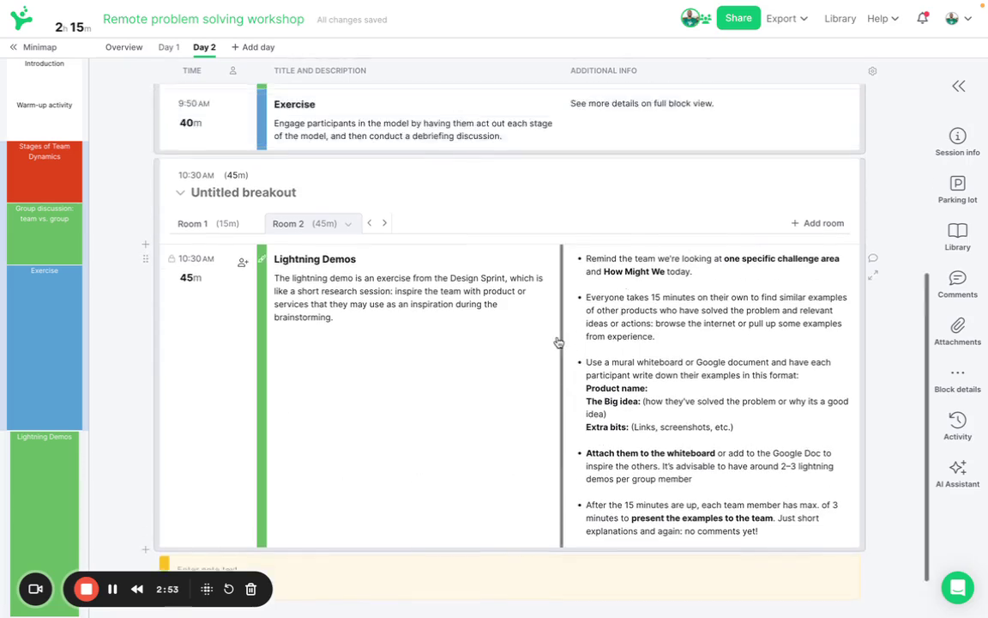
pyautogui.scroll(3, 559, 342)
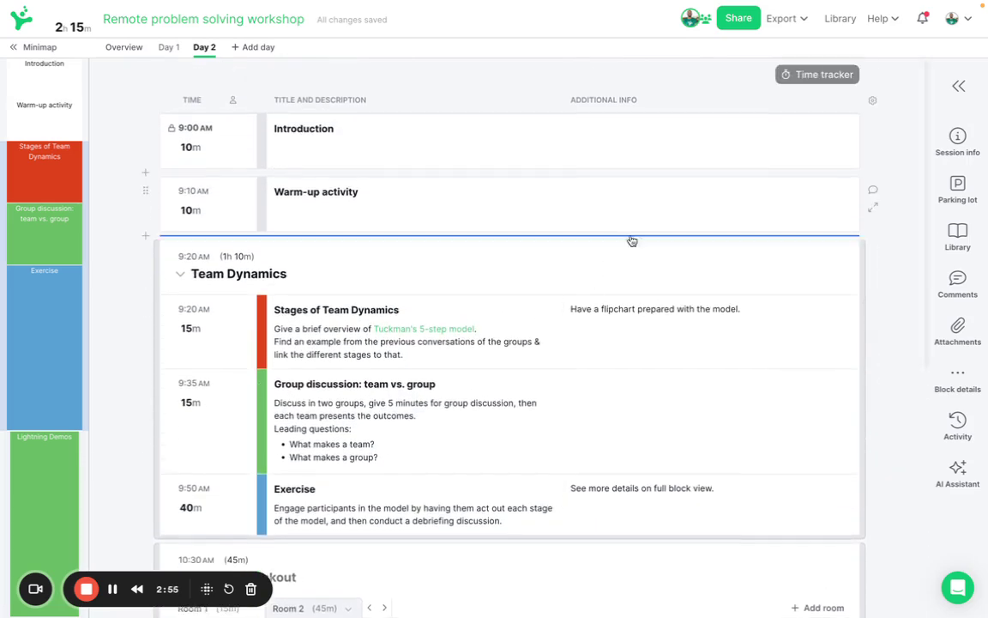
pyautogui.click(738, 18)
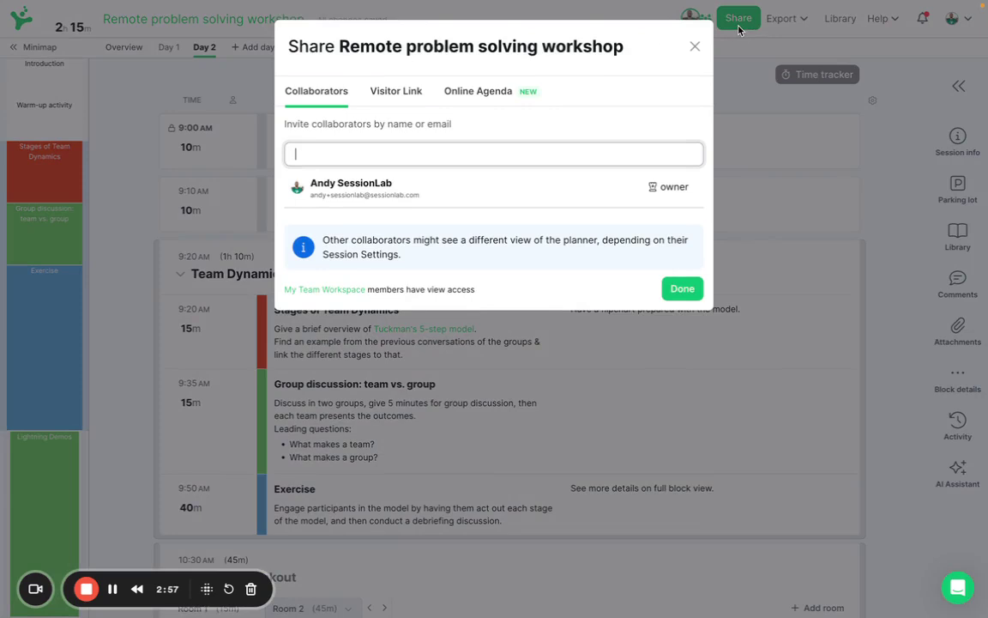
pyautogui.write('kristina')
pyautogui.click(343, 187)
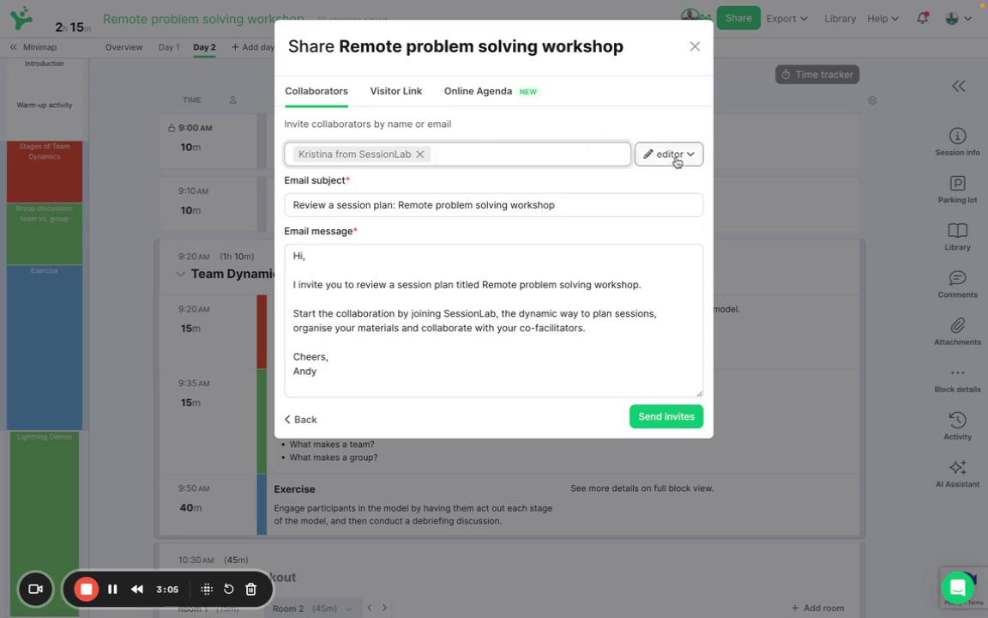
pyautogui.click(680, 417)
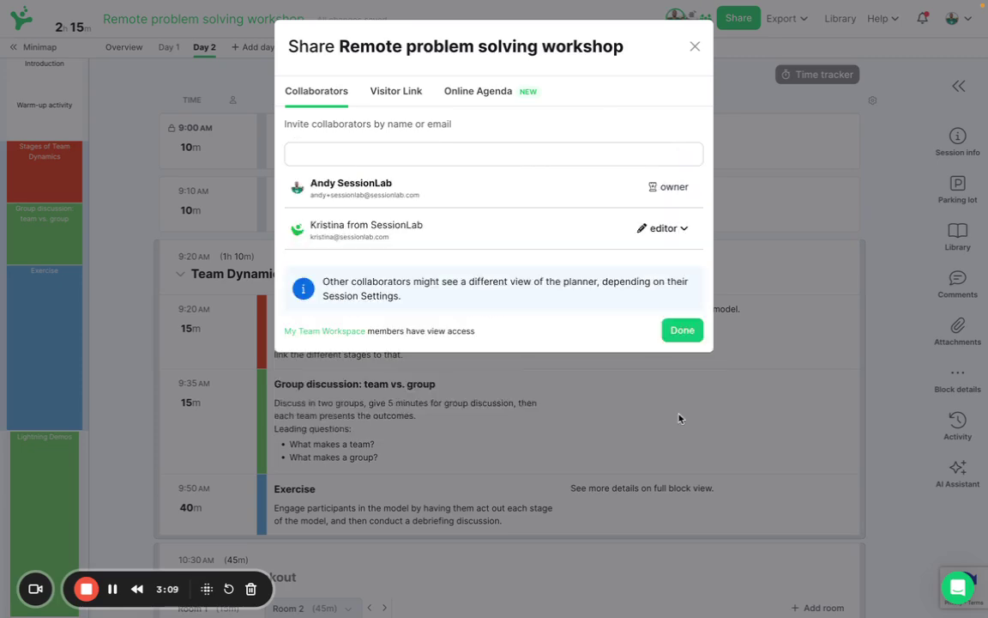
pyautogui.click(683, 333)
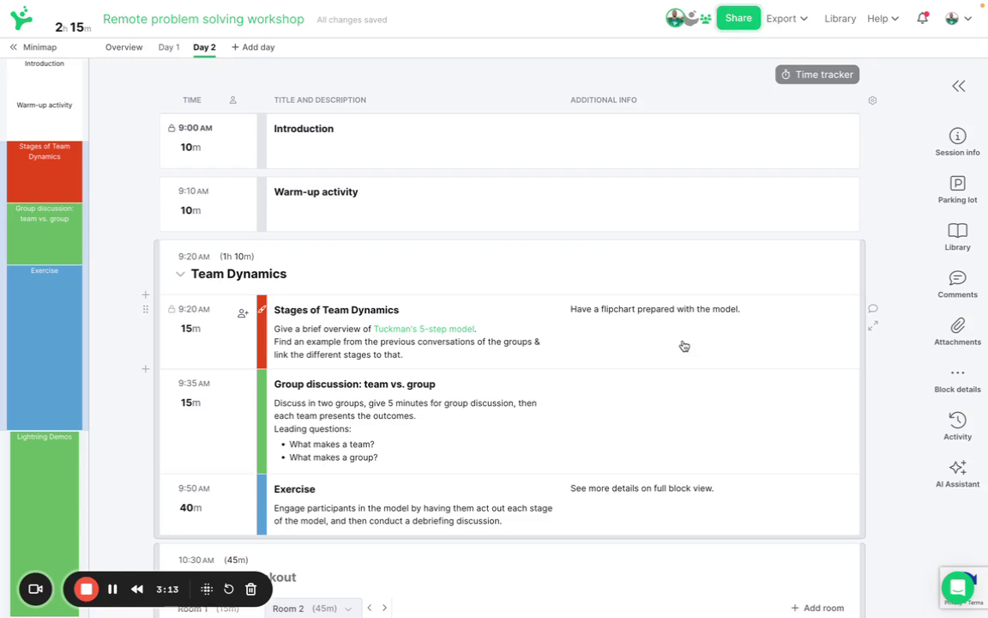
# Step: Make the collaborator the facilitator of the Stages of Team Dynamics block on Day 2
pyautogui.moveTo(694, 28)
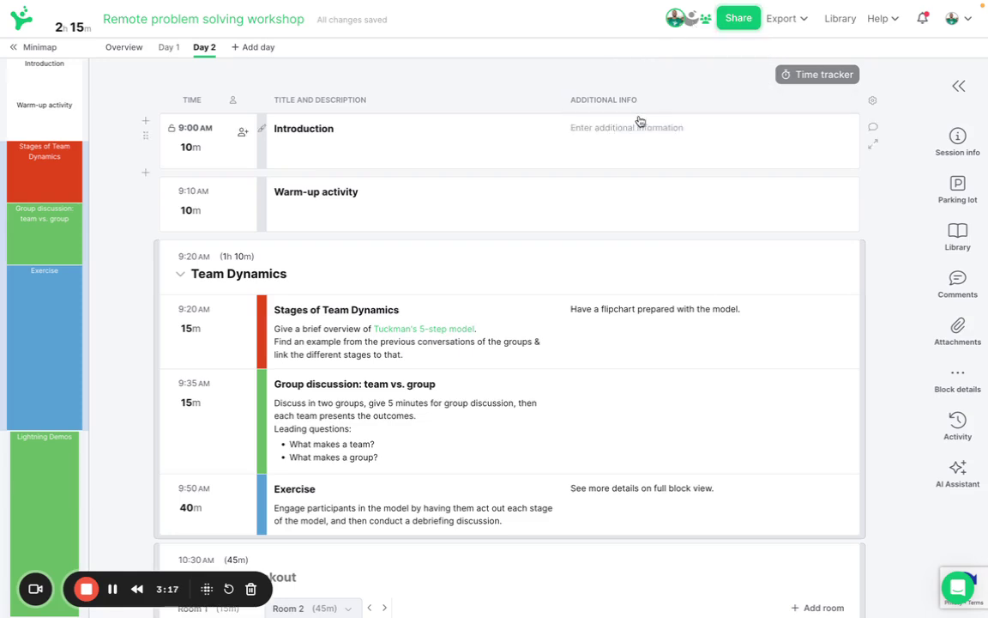
pyautogui.scroll(-1, 617, 273)
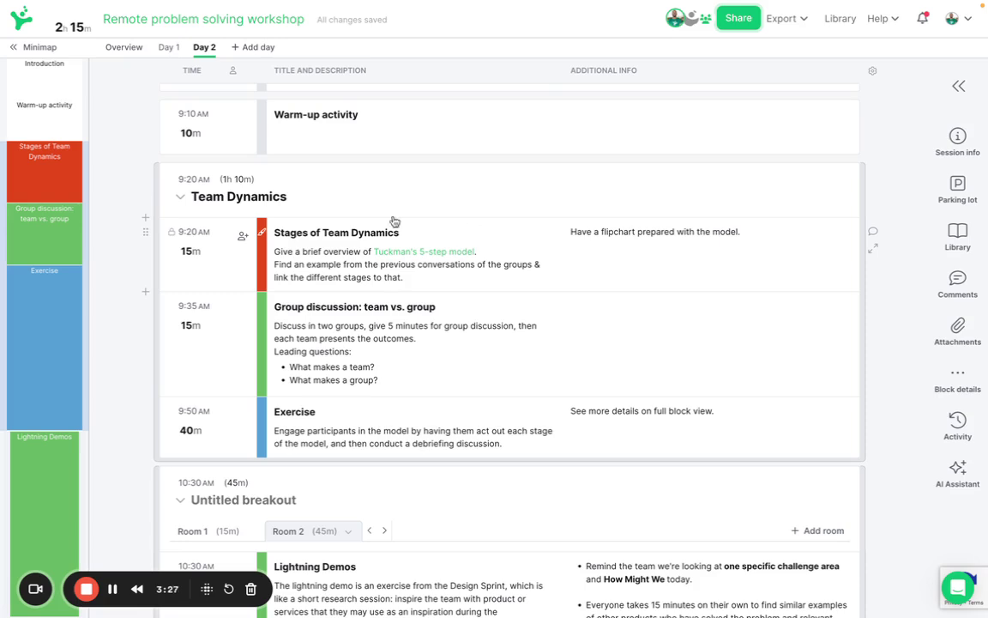
pyautogui.click(243, 237)
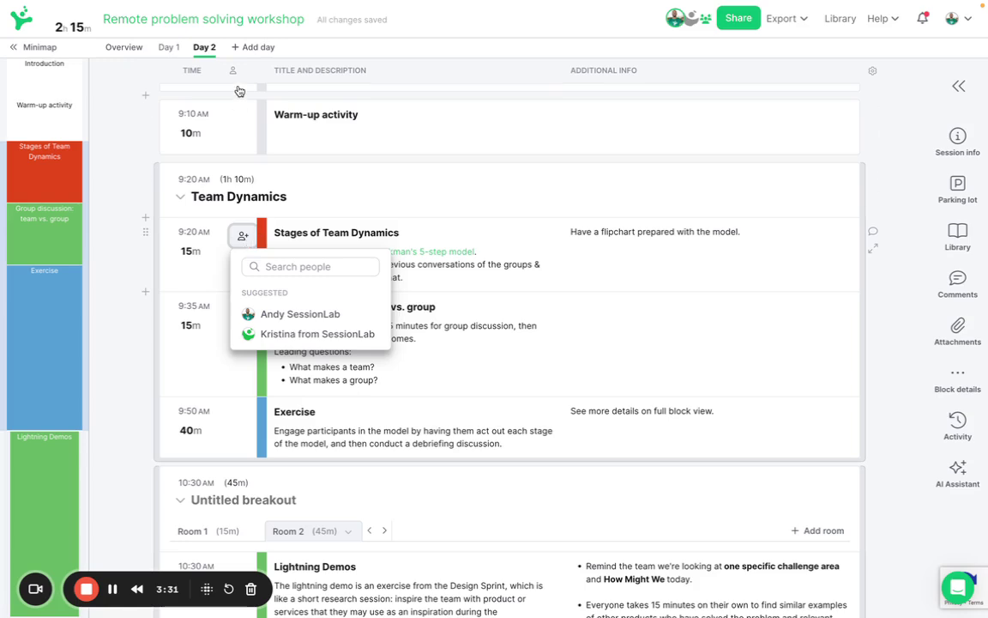
pyautogui.click(284, 332)
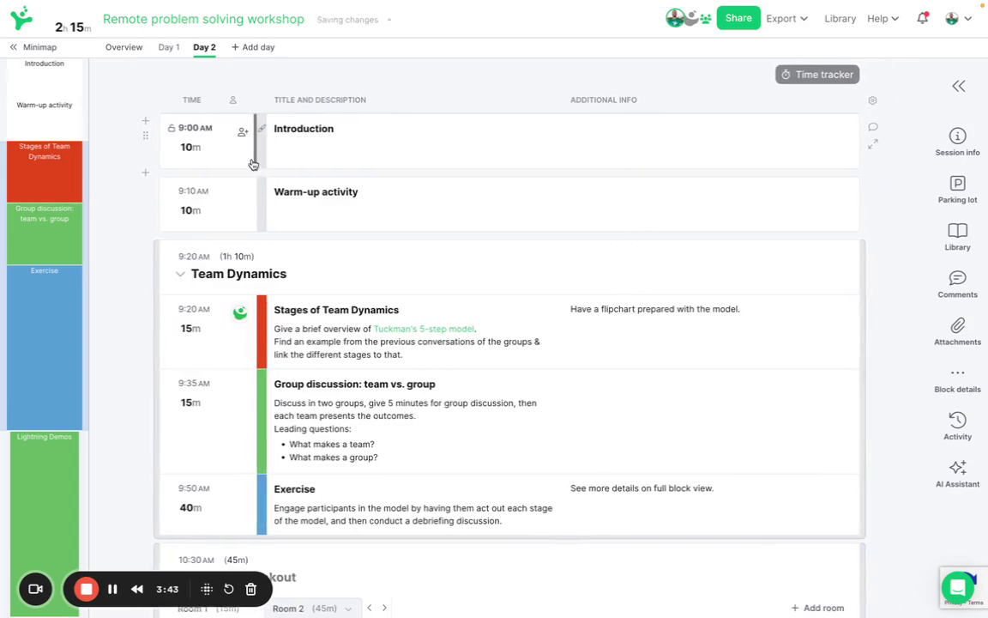
pyautogui.moveTo(411, 337)
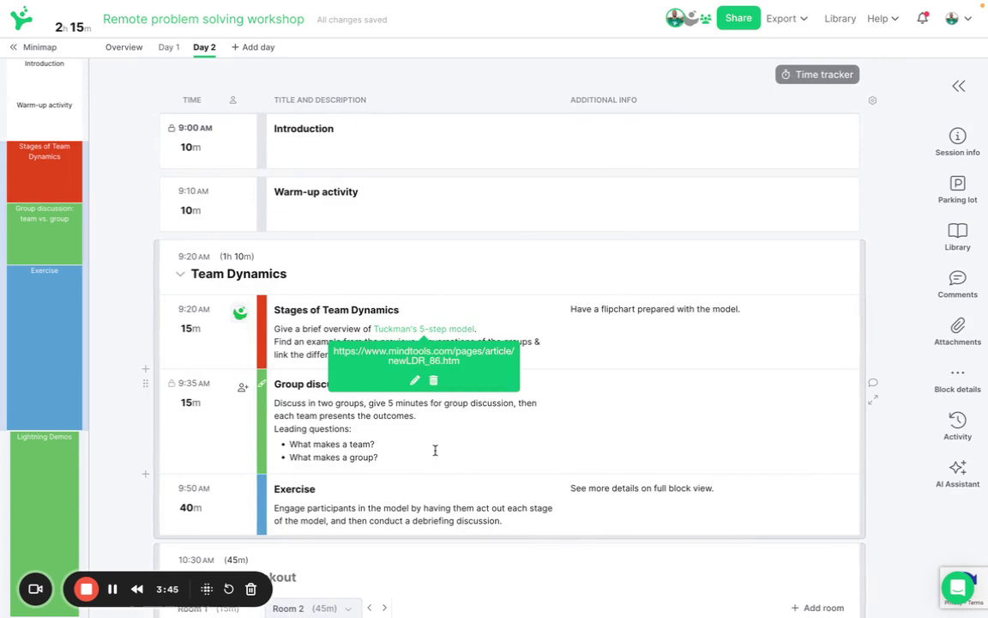
pyautogui.click(625, 386)
pyautogui.write('@')
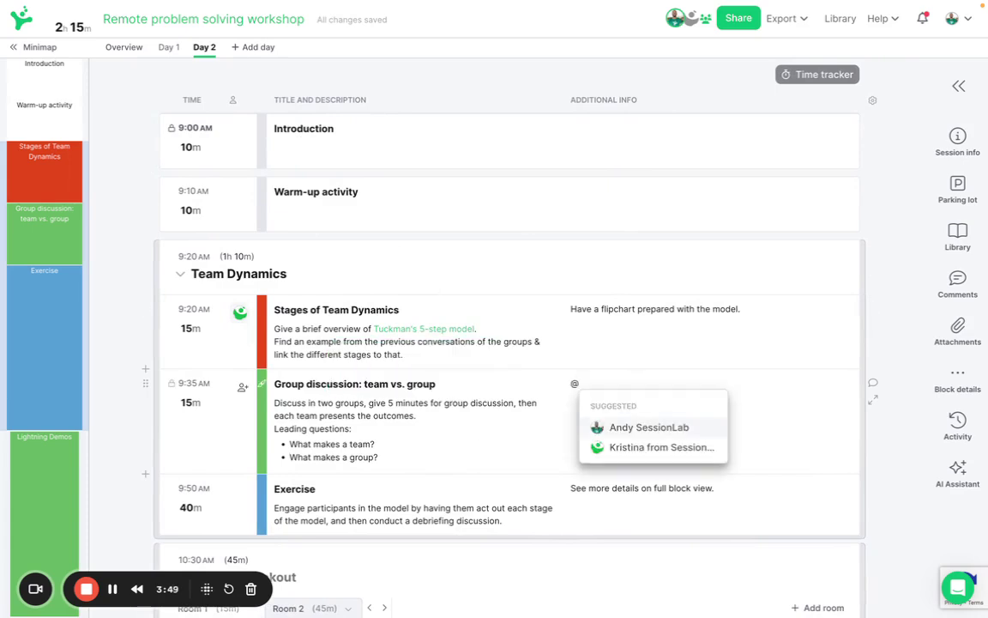
pyautogui.click(655, 447)
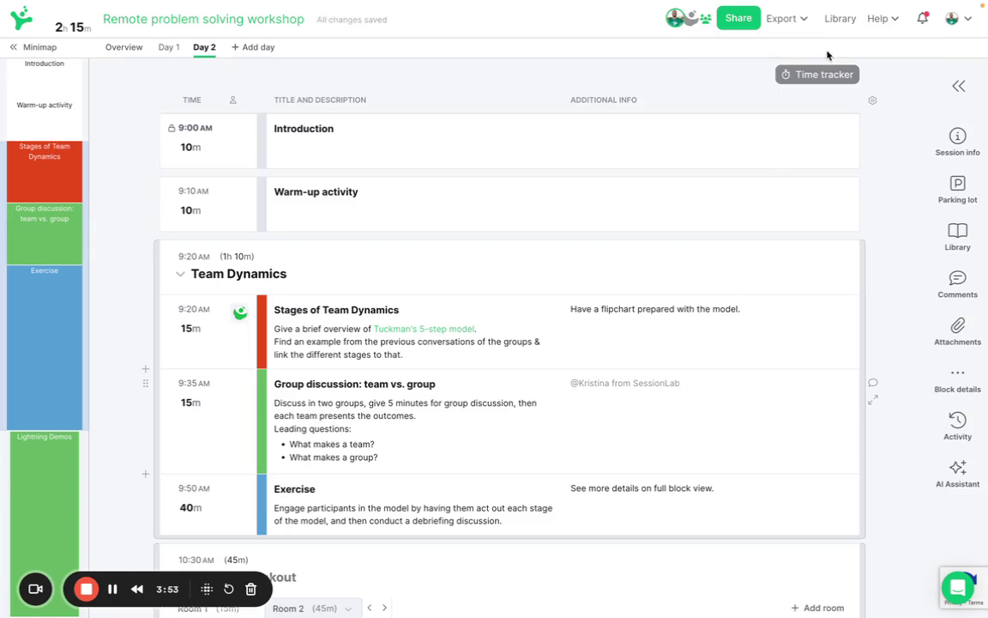
pyautogui.click(924, 19)
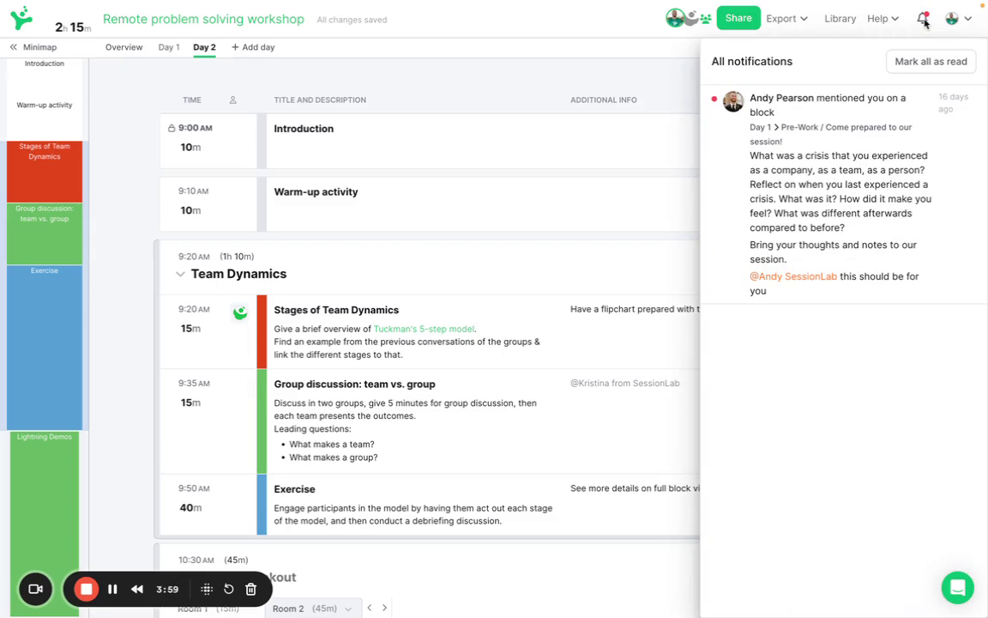
# Step: Set the session time zone to America/New_York from Day 1's session info
pyautogui.click(689, 121)
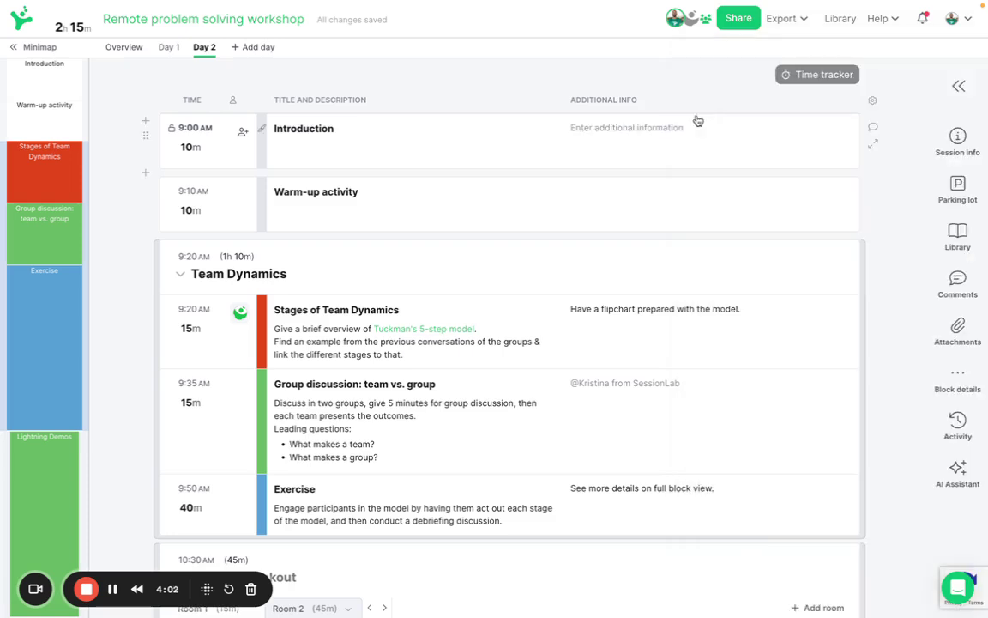
pyautogui.click(169, 47)
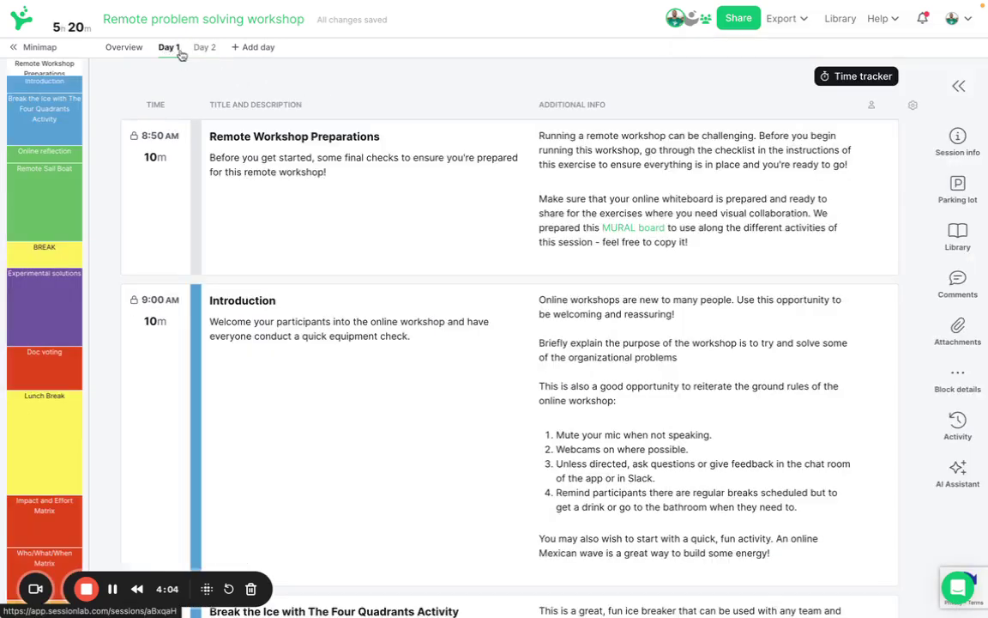
pyautogui.click(957, 143)
pyautogui.click(675, 104)
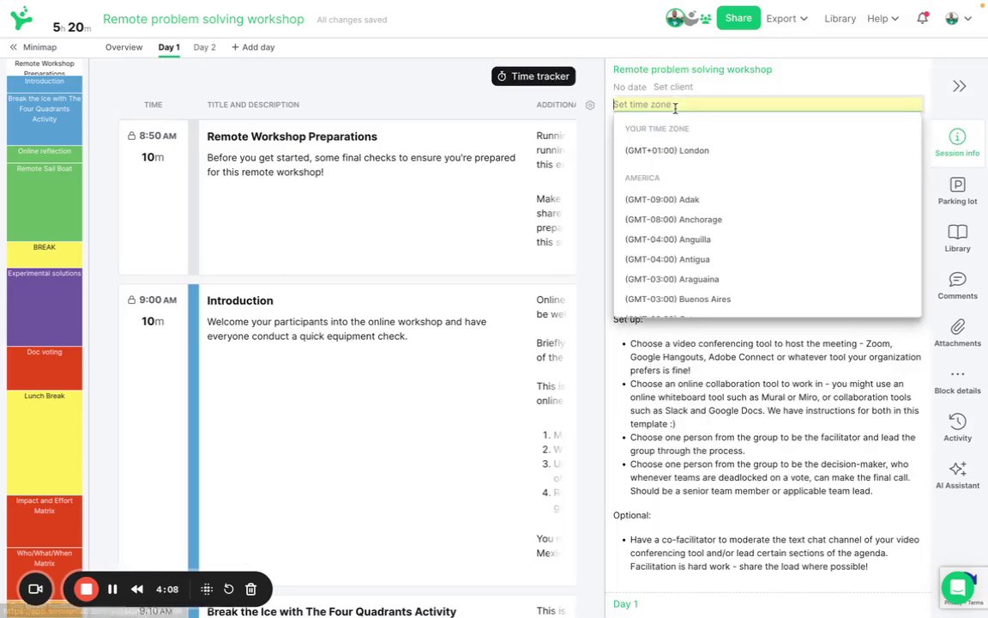
pyautogui.write('new')
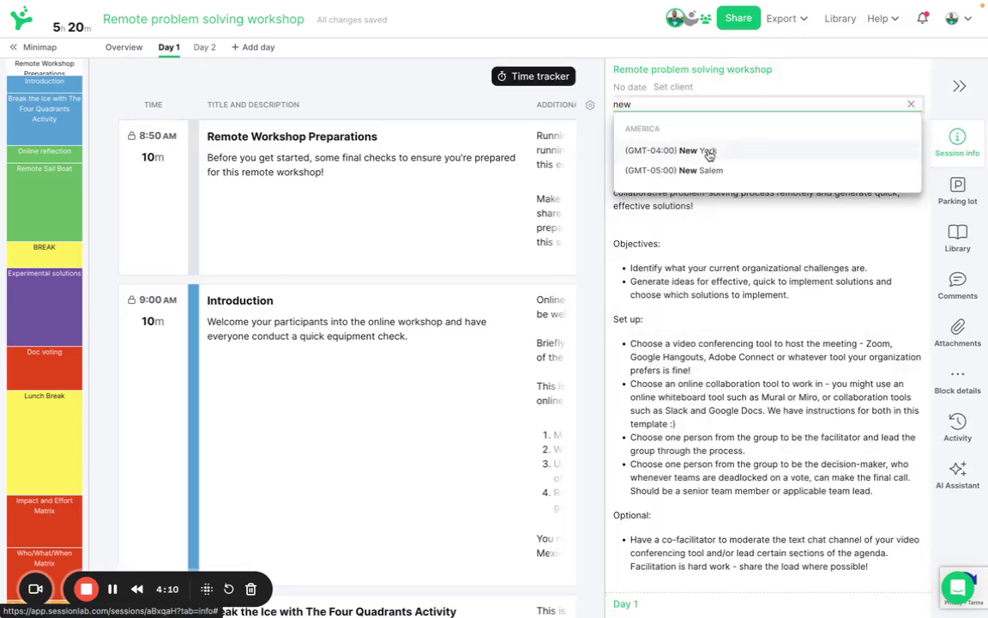
pyautogui.click(709, 152)
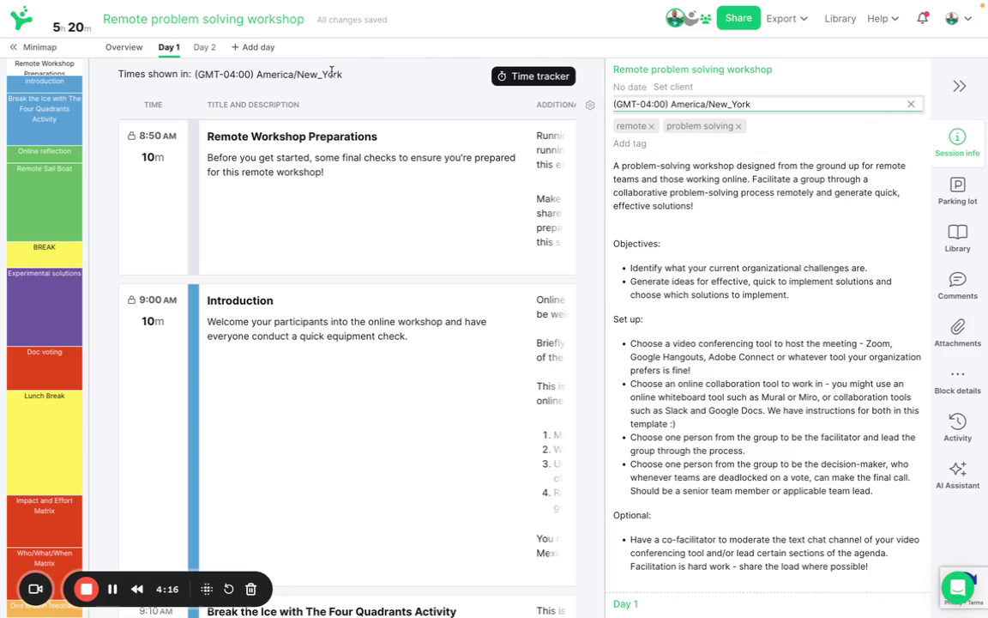
# Step: Show Day 1's agenda times in (GMT+01:00) Europe/London
pyautogui.click(329, 76)
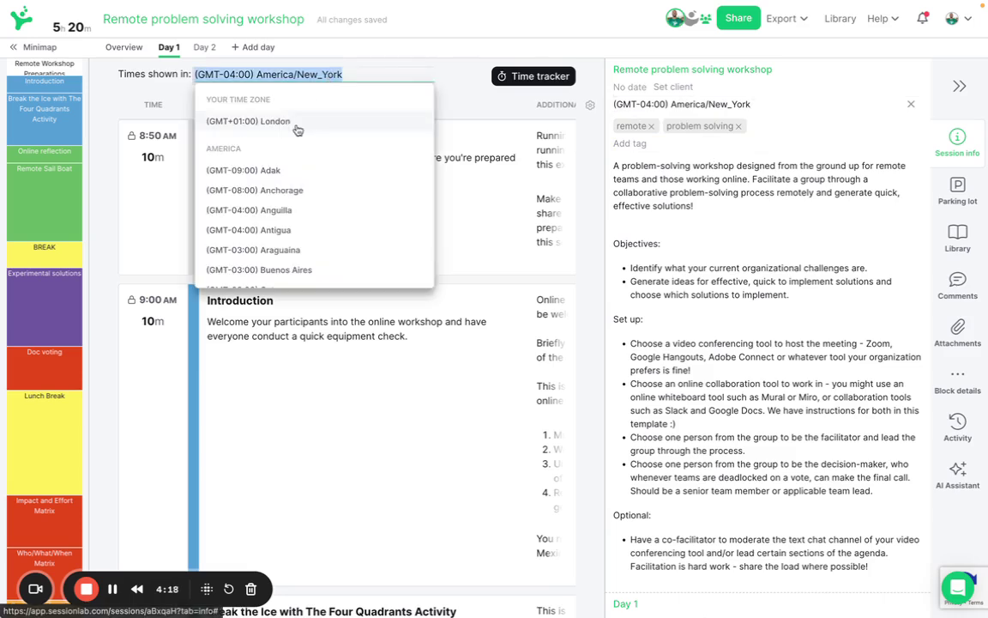
pyautogui.click(292, 123)
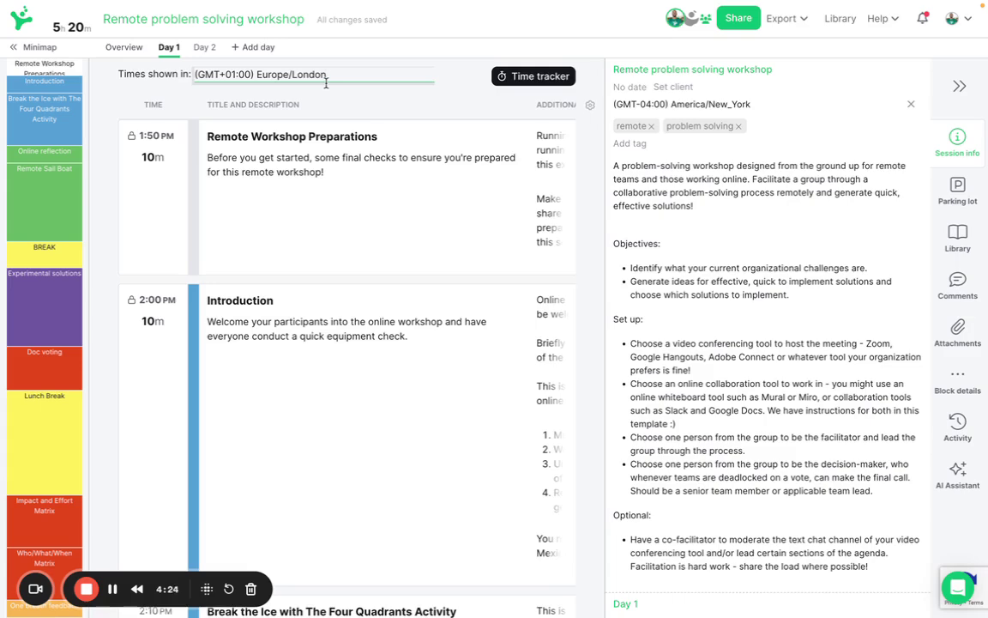
pyautogui.press('Escape')
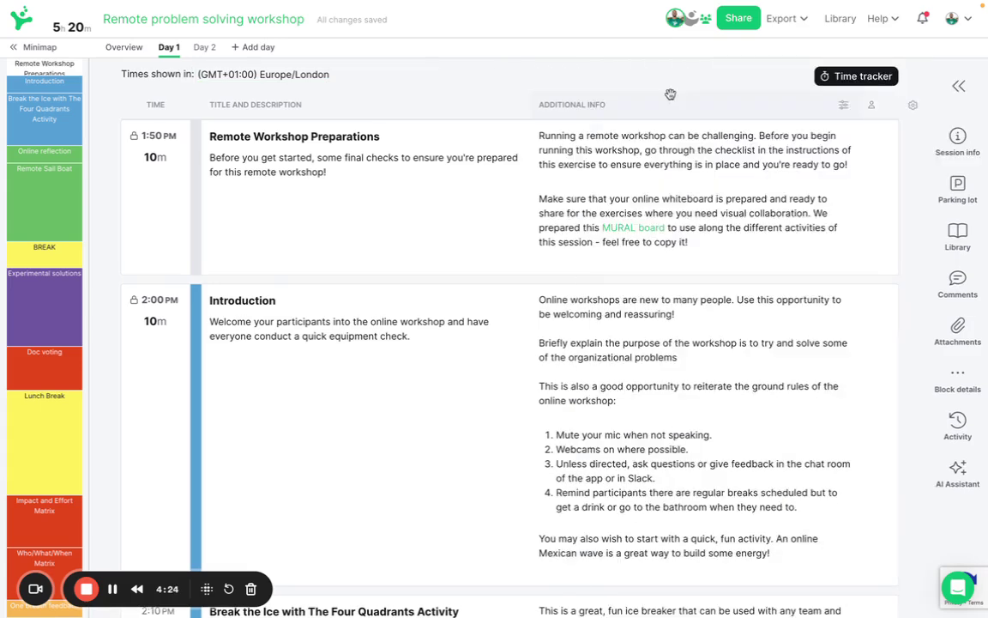
pyautogui.click(799, 18)
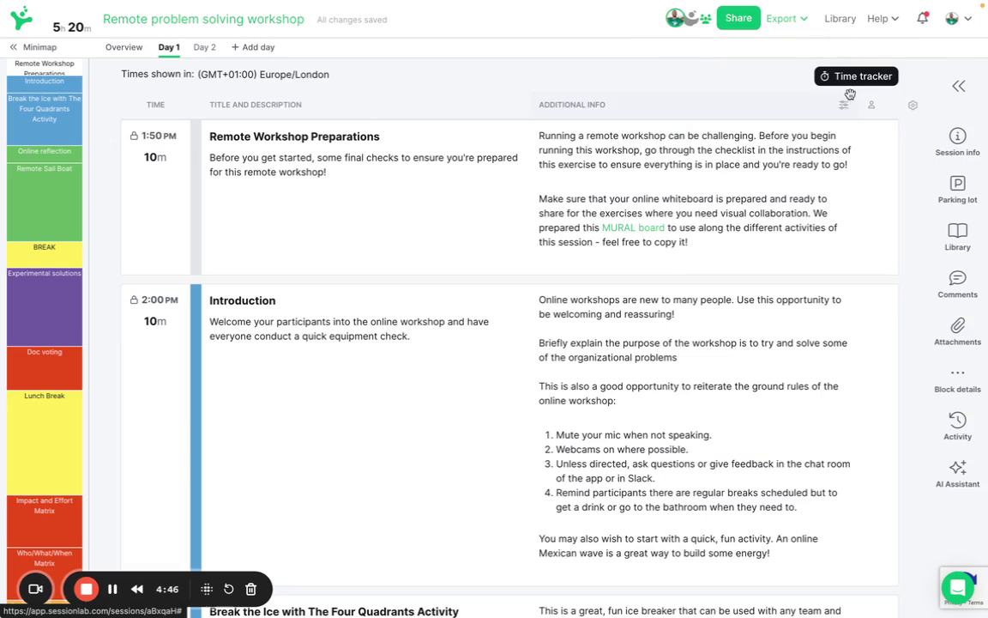
# Step: Start the Day 1 time tracker now, counting down Remote Workshop Preparations from 1:28 PM
pyautogui.click(862, 83)
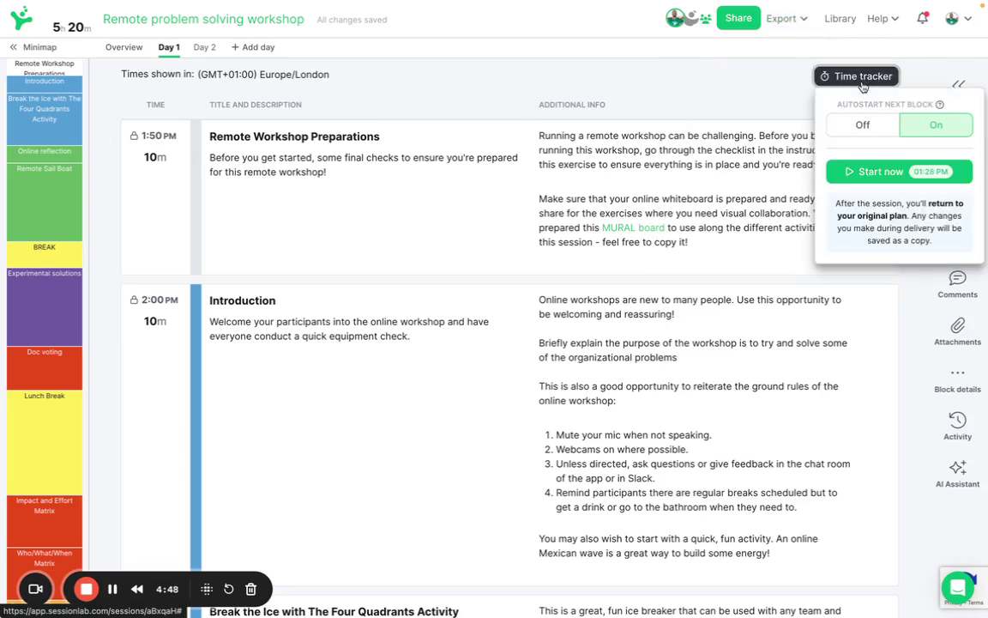
pyautogui.click(898, 172)
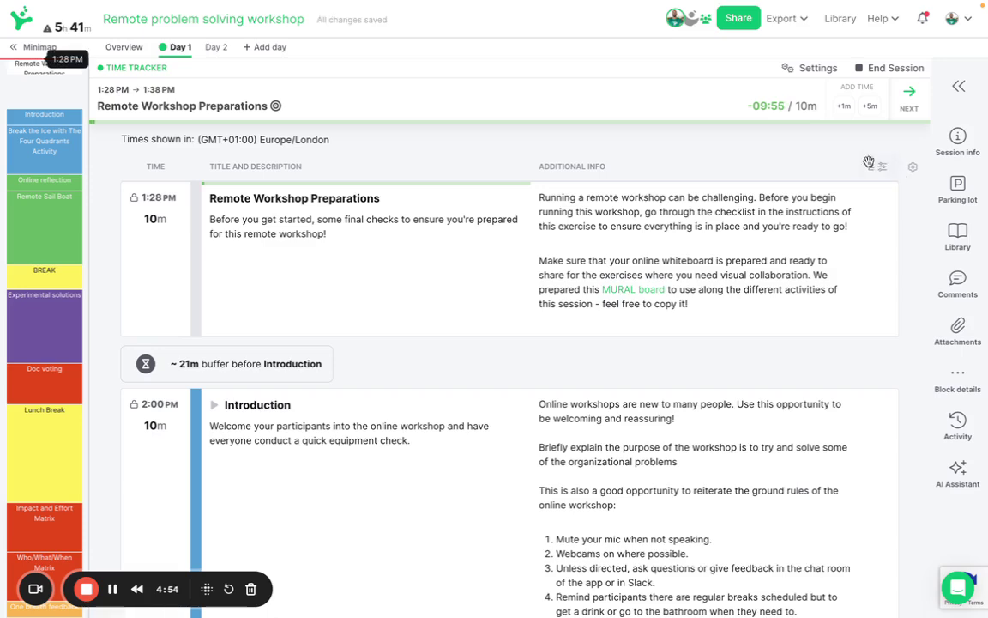
pyautogui.scroll(-2, 839, 169)
pyautogui.scroll(-3, 835, 167)
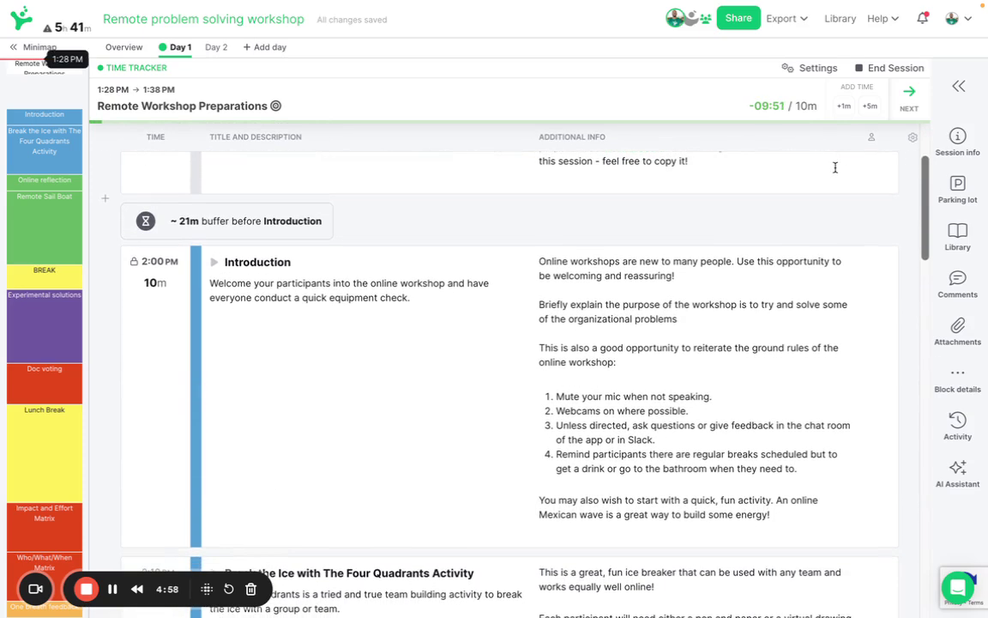